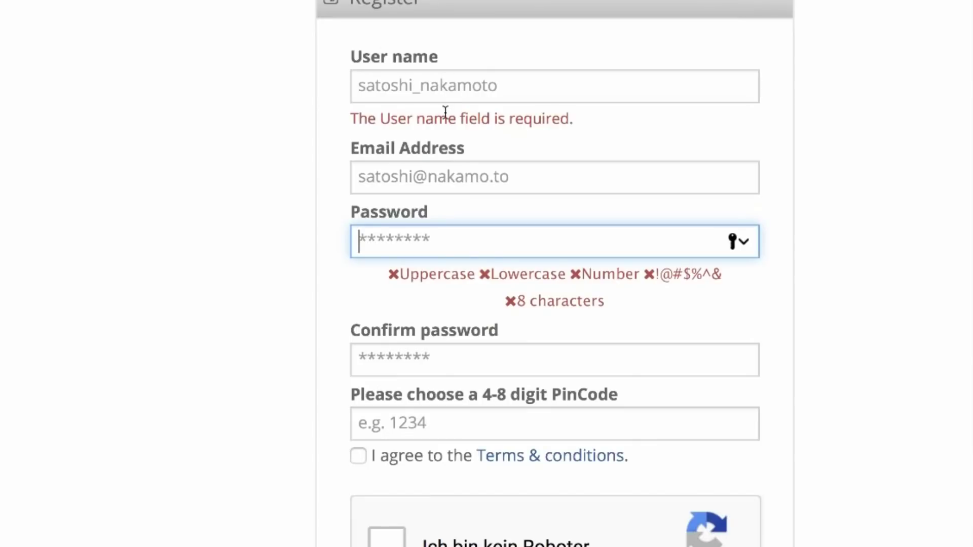
scroll(445, 113, up, 1)
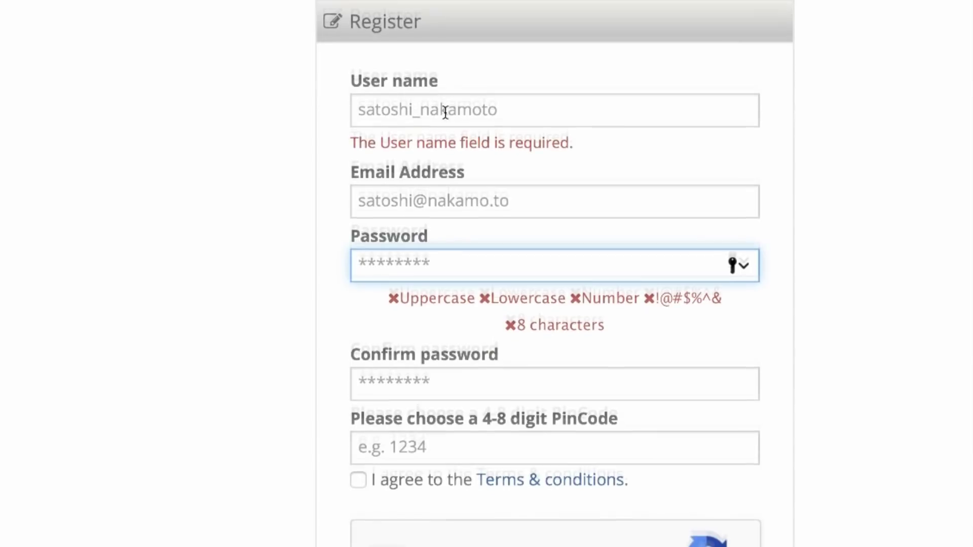
scroll(446, 112, down, 2)
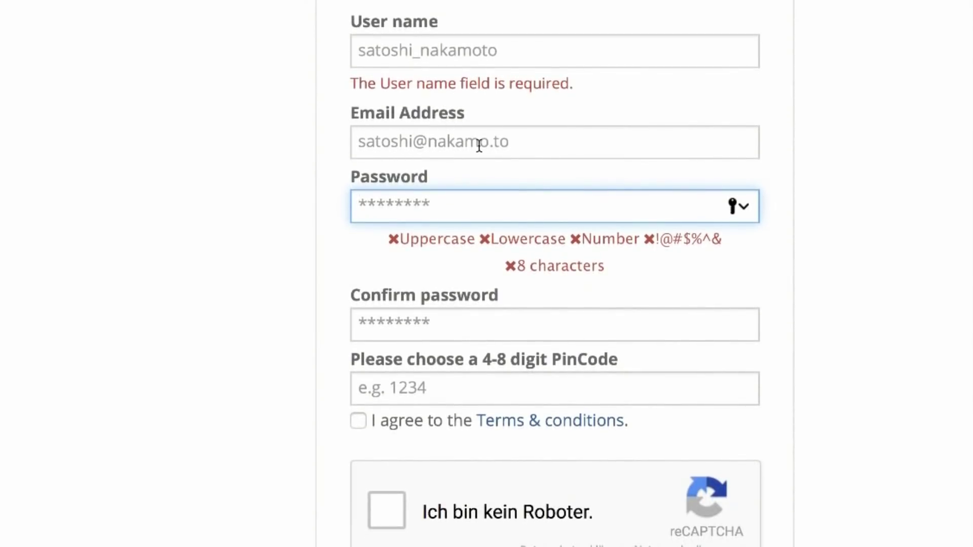
scroll(532, 238, down, 1)
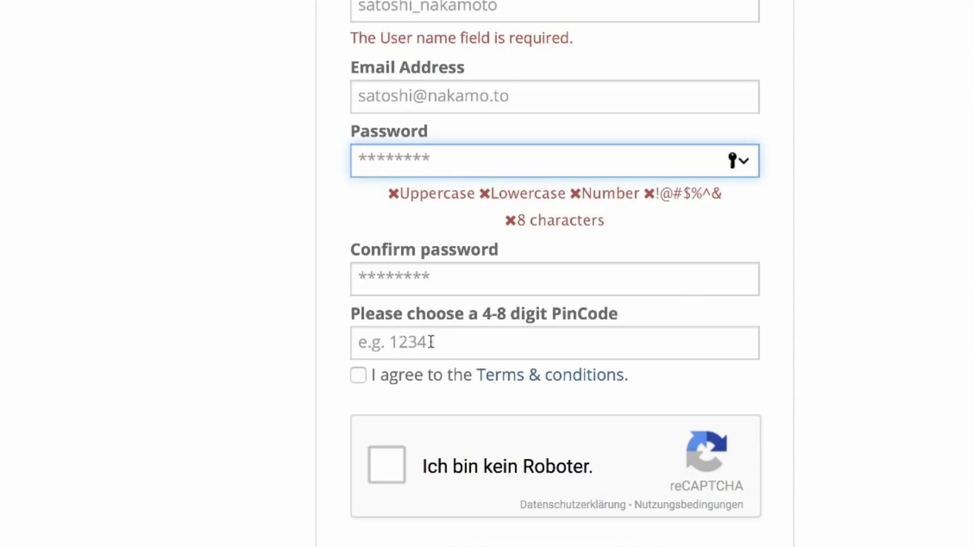
scroll(441, 341, down, 1)
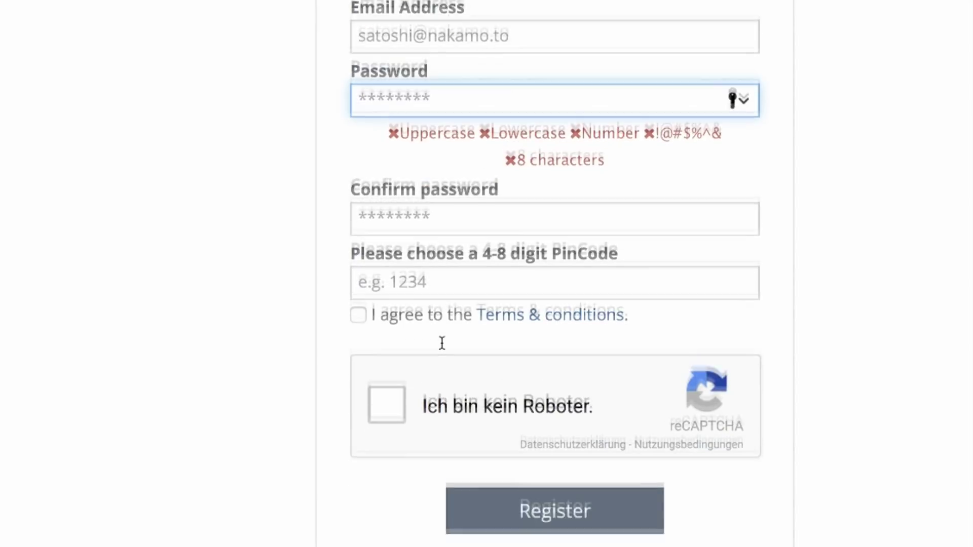
scroll(441, 342, down, 1)
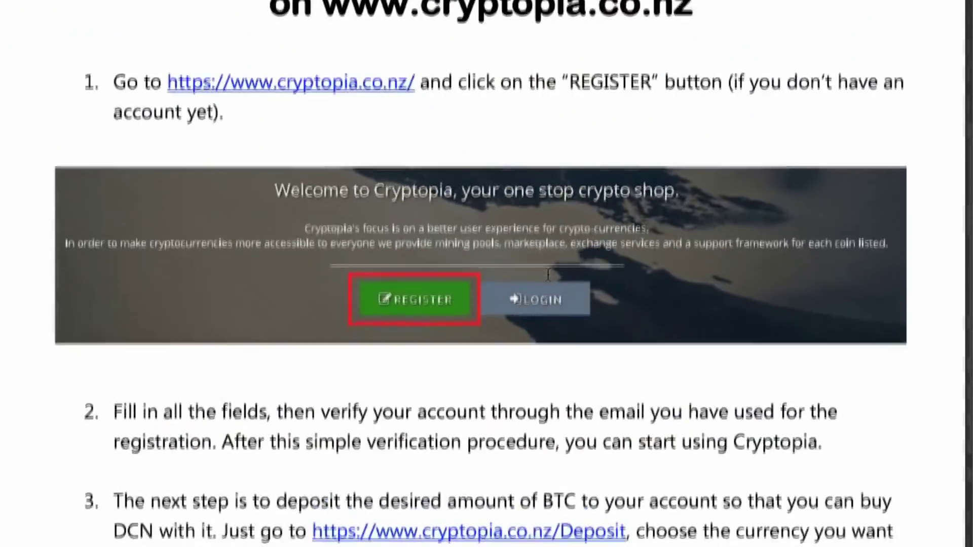
scroll(548, 273, down, 5)
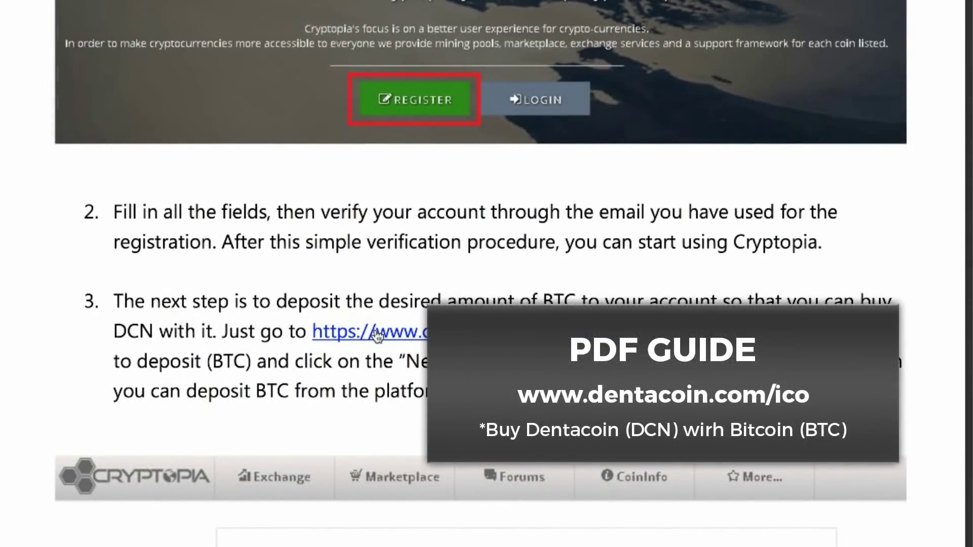
scroll(377, 337, down, 1)
scroll(377, 337, down, 1)
scroll(378, 336, down, 1)
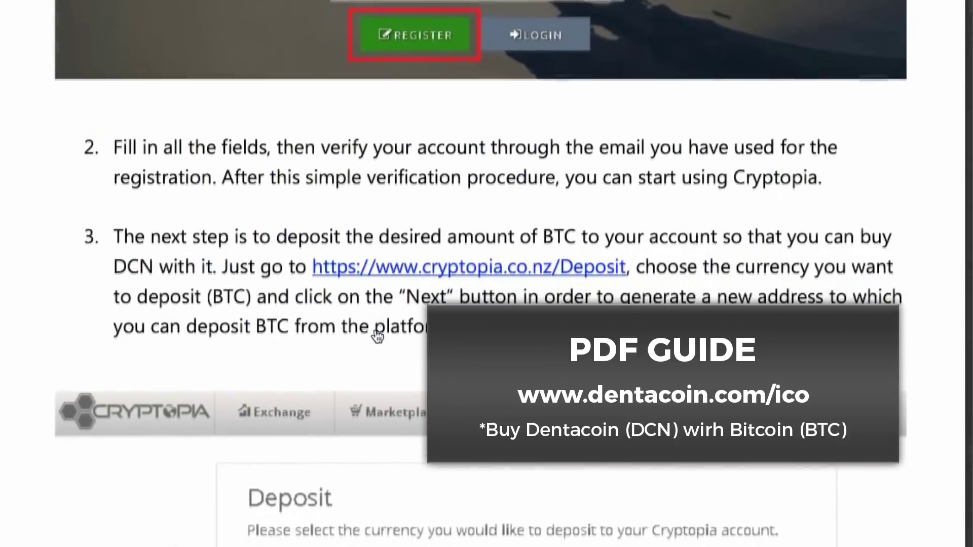
scroll(378, 336, down, 1)
scroll(377, 336, down, 1)
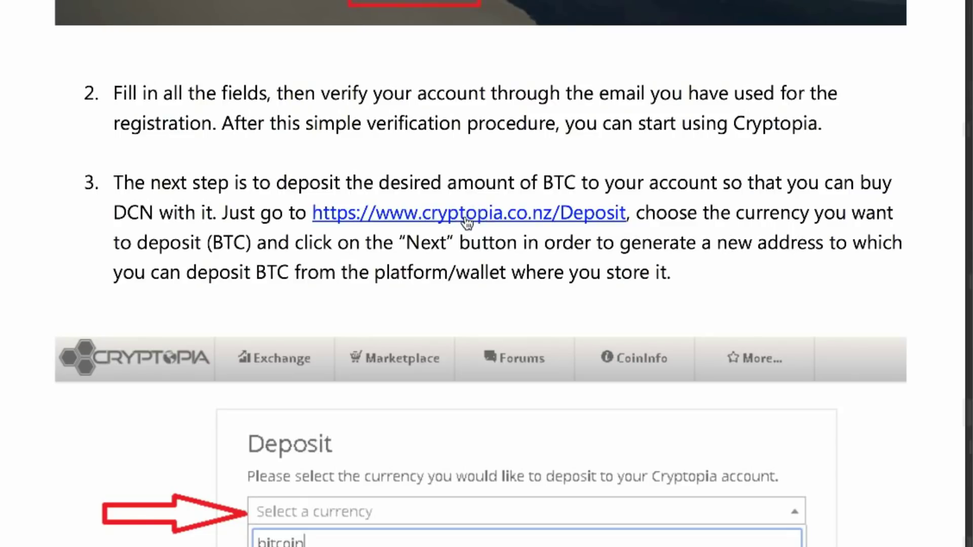
mouse_move(792, 15)
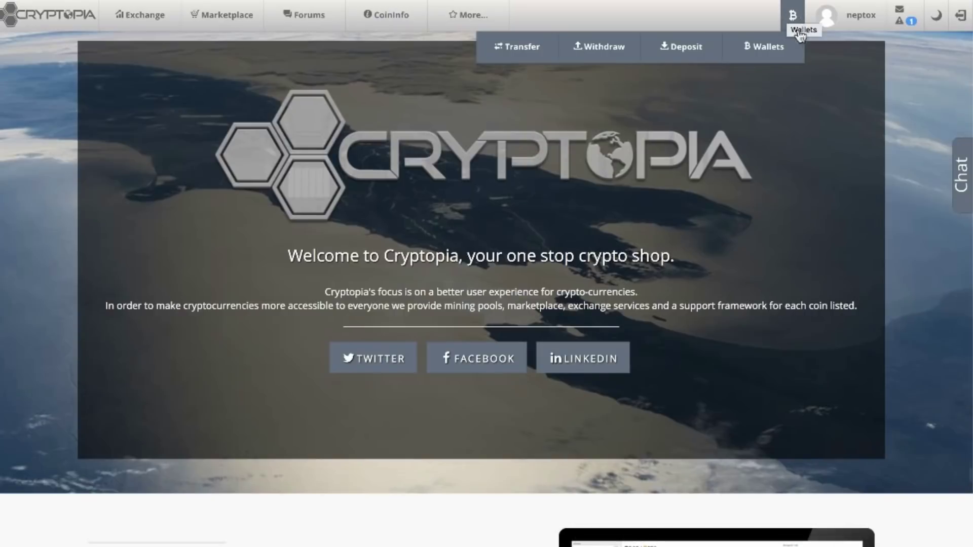
Step: Generate a Bitcoin (BTC) deposit address with its QR code from Wallets > Deposit
click(677, 48)
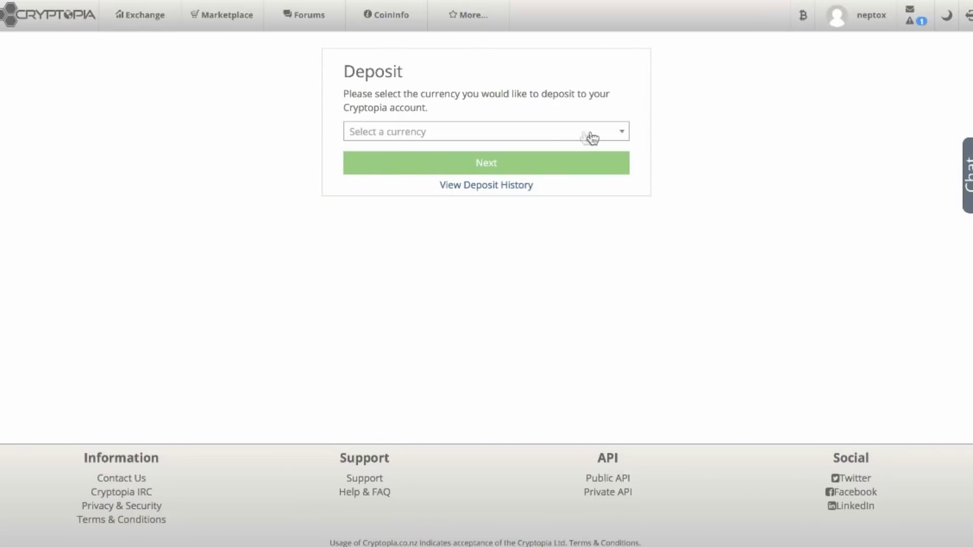
click(549, 135)
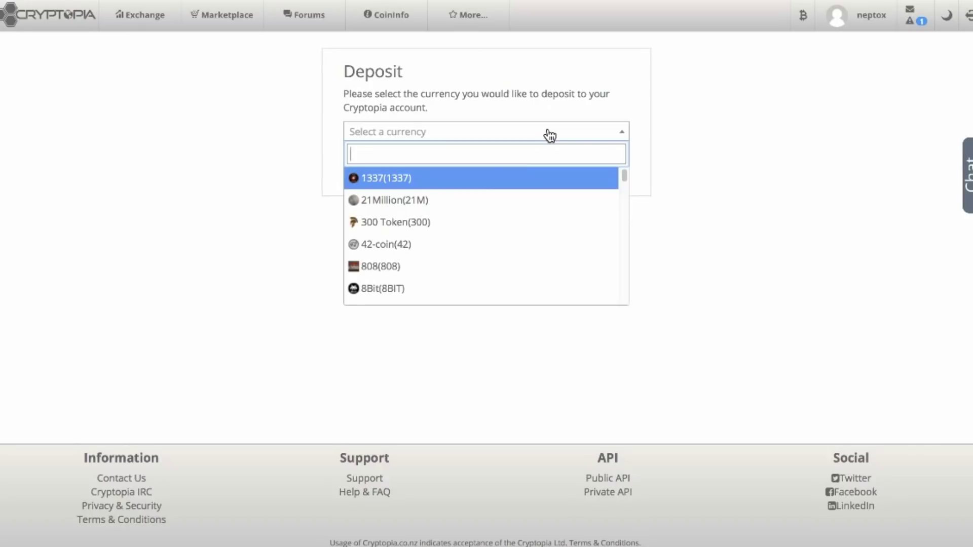
text(btc)
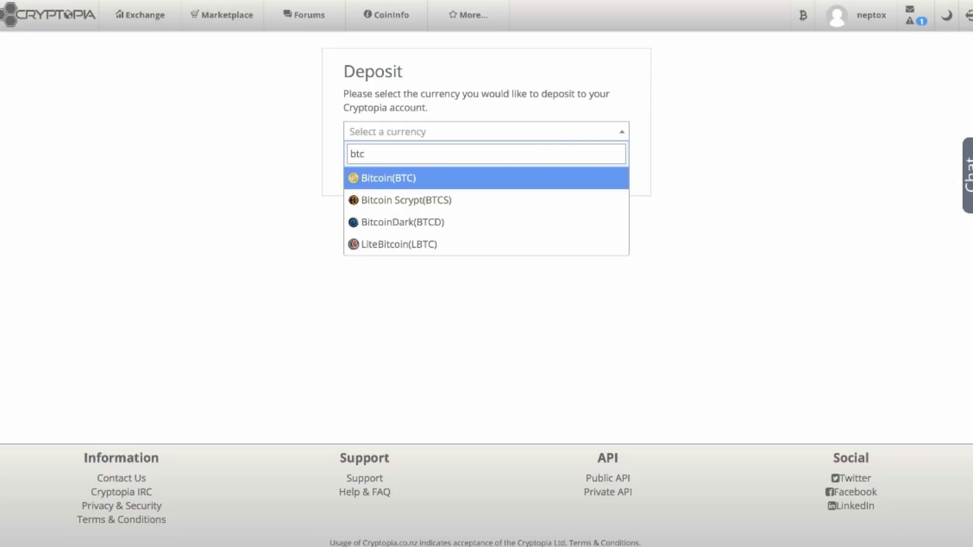
click(375, 180)
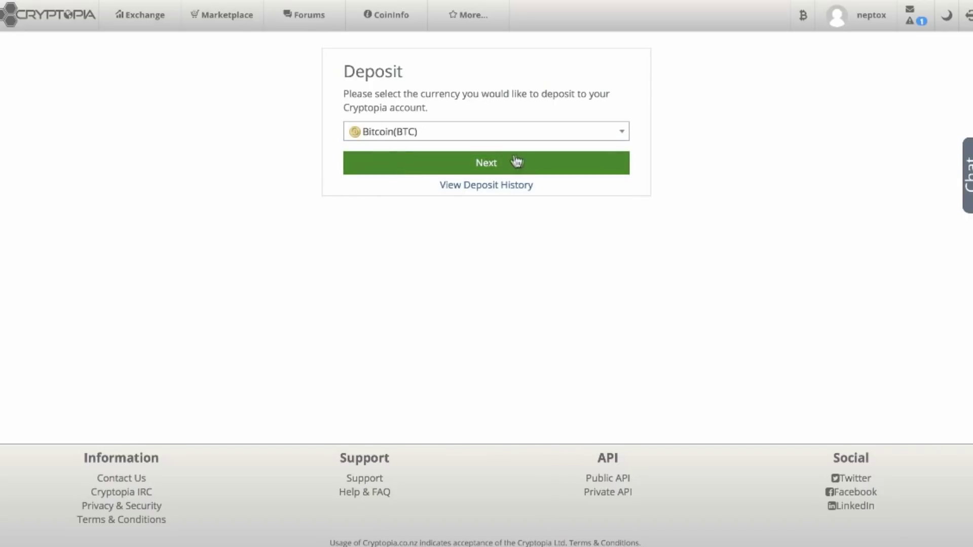
click(495, 165)
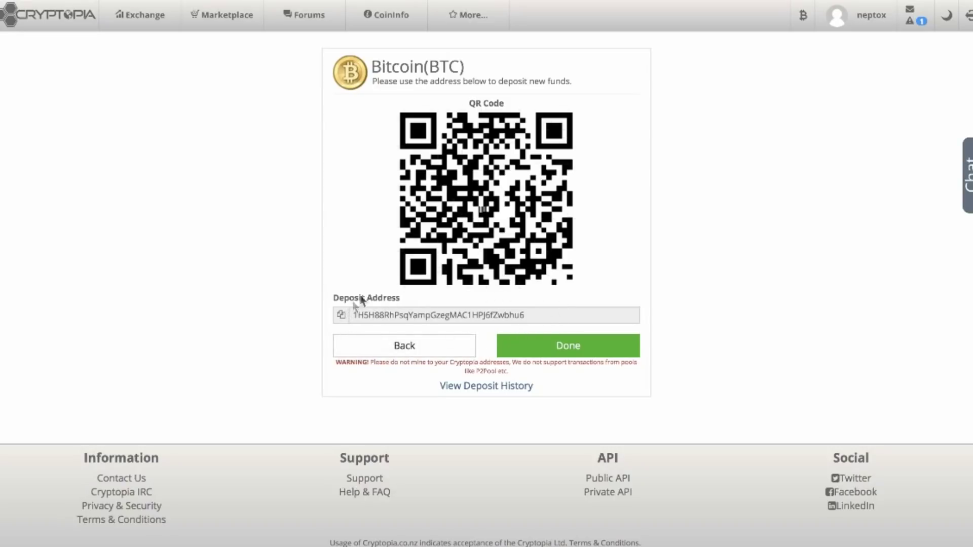
Step: Copy the displayed BTC deposit address with the copy icon
click(340, 315)
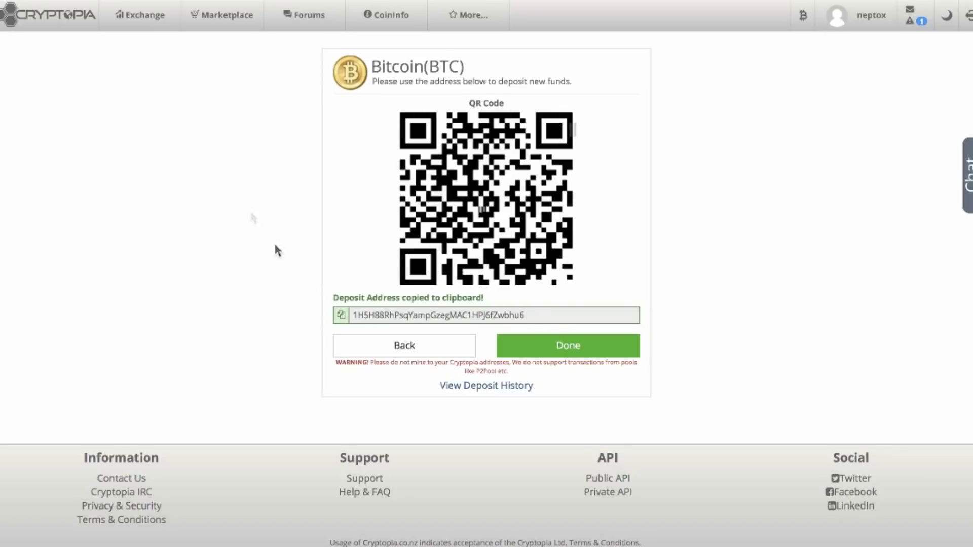
Step: View the deposit history showing the confirmed 0.00100000 BTC deposit
click(503, 389)
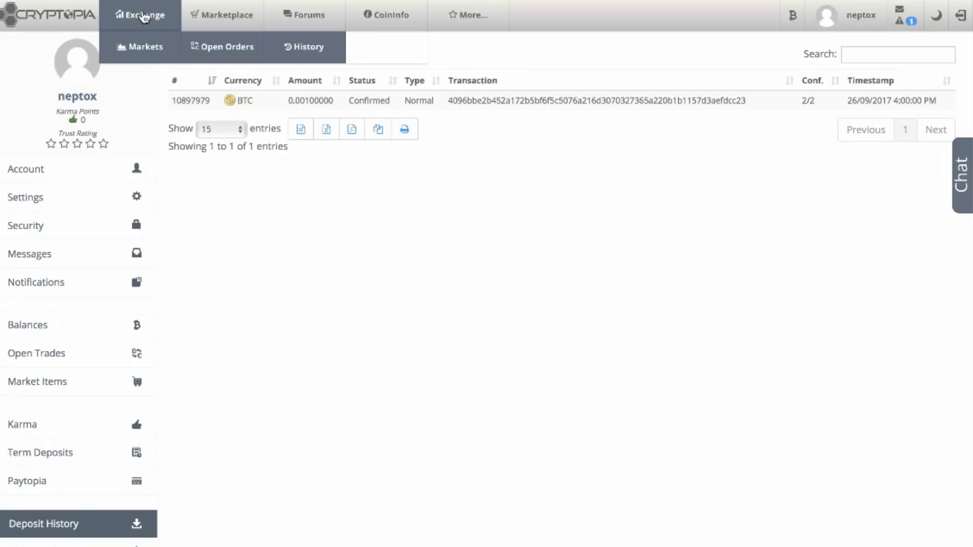
Step: Search the markets list for dcn and open the DCN/BTC market
click(144, 17)
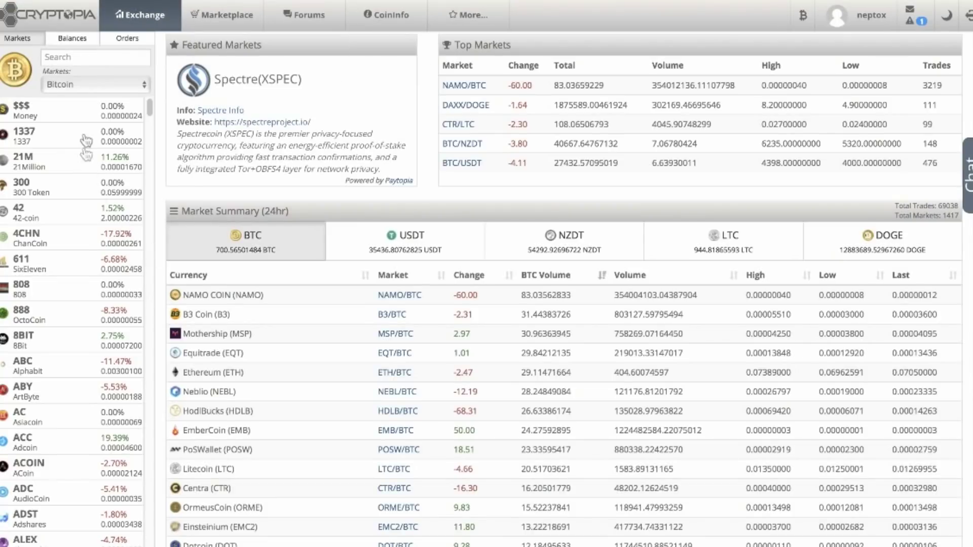
click(68, 58)
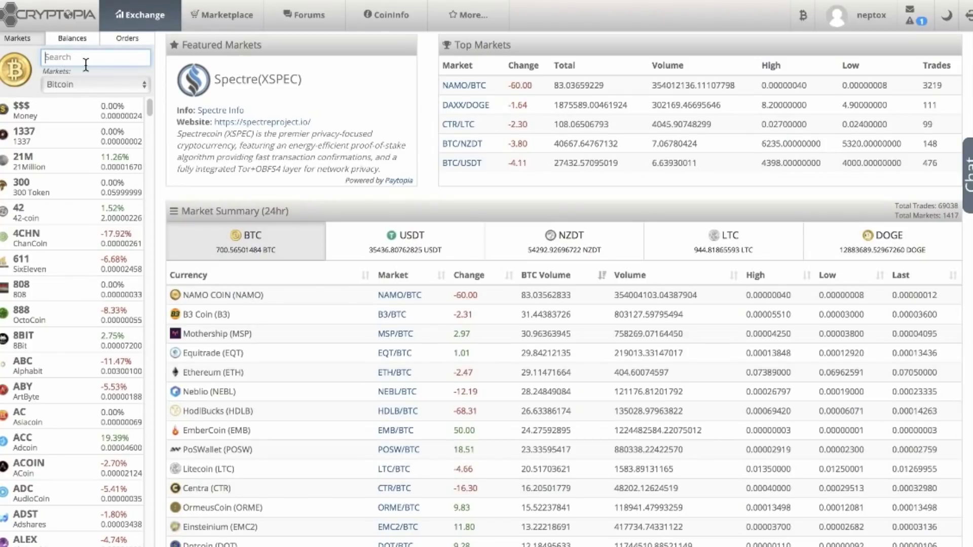
text(dcn)
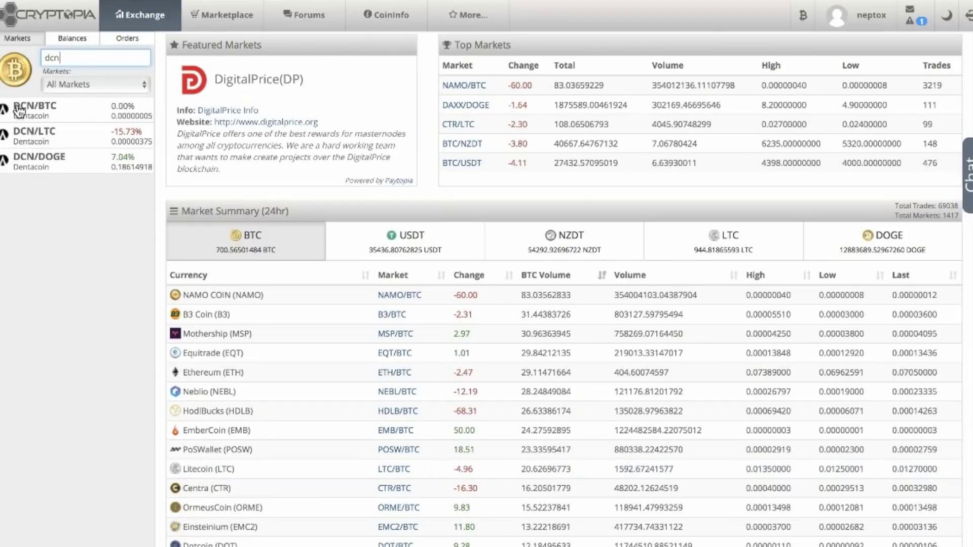
click(53, 114)
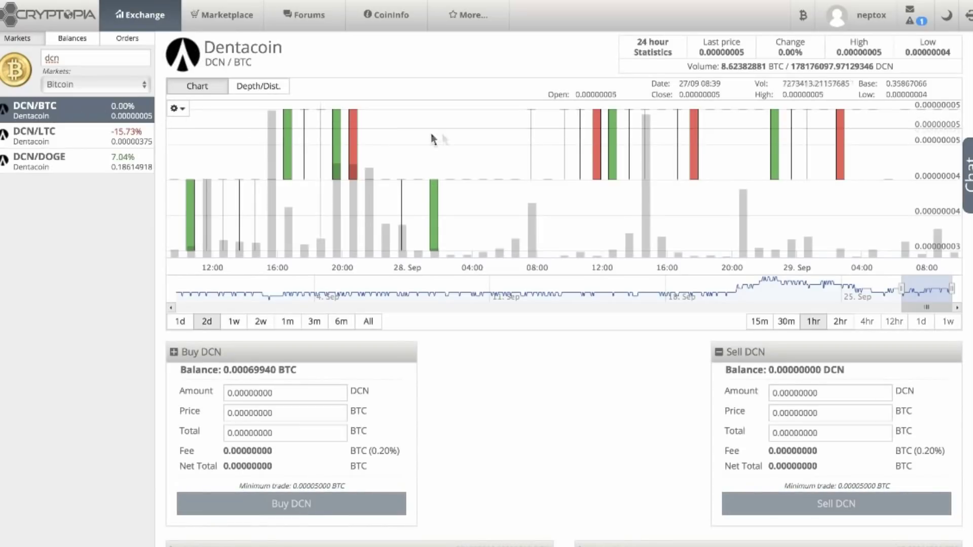
scroll(368, 431, down, 2)
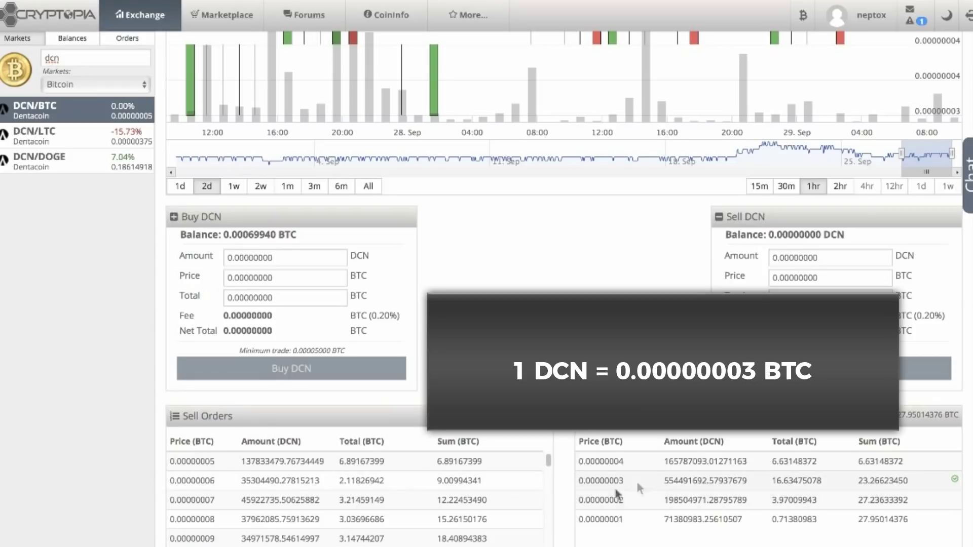
Step: Prefill Buy DCN from the 0.00000003 BTC order and set the amount to 10000000
click(608, 481)
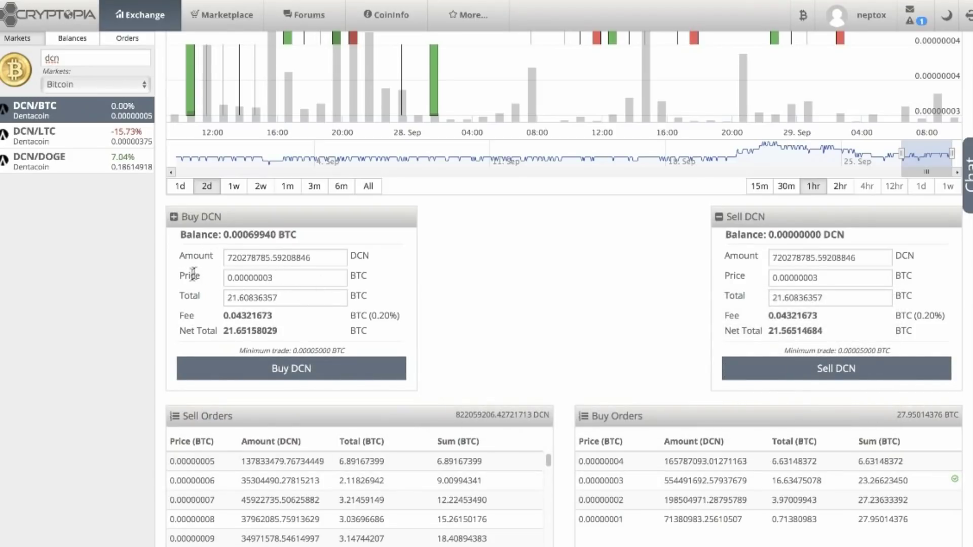
double_click(281, 281)
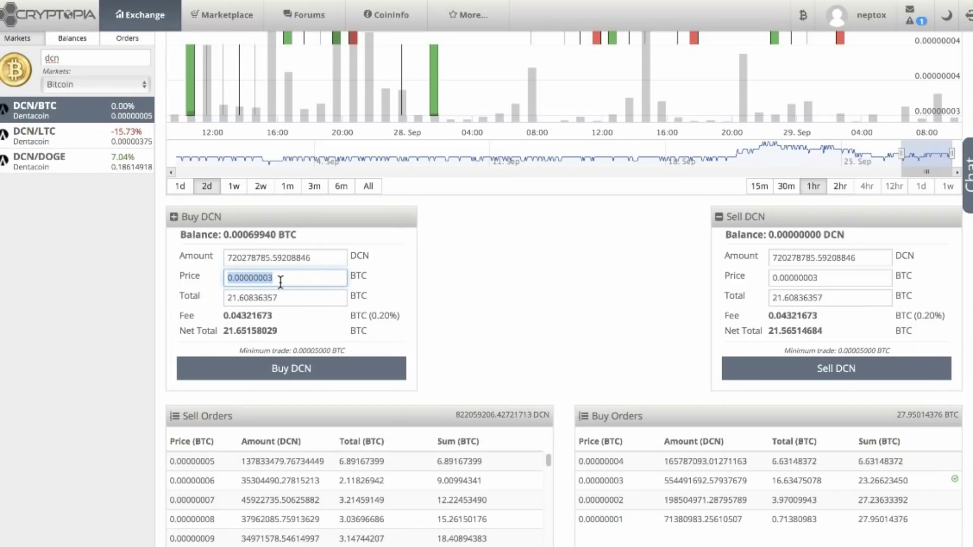
click(329, 256)
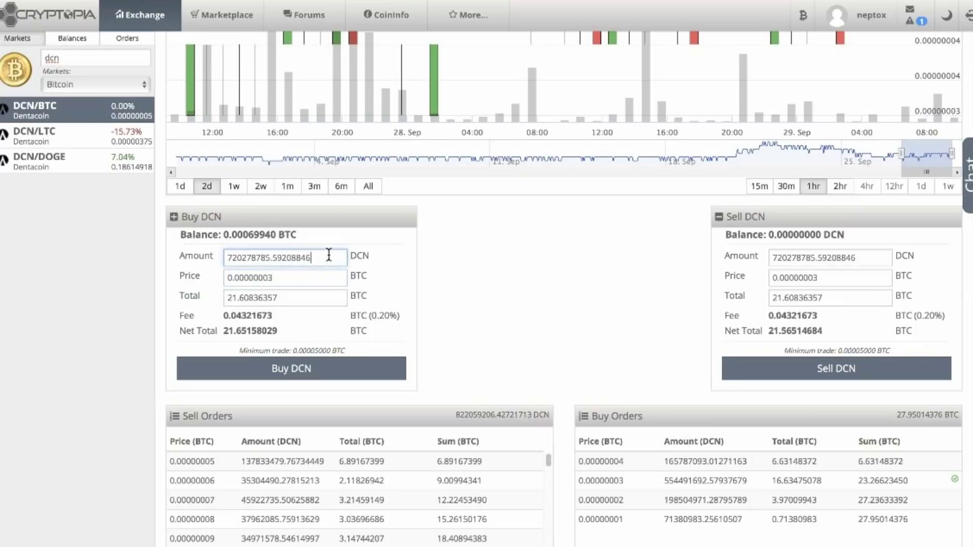
drag(326, 257, 225, 255)
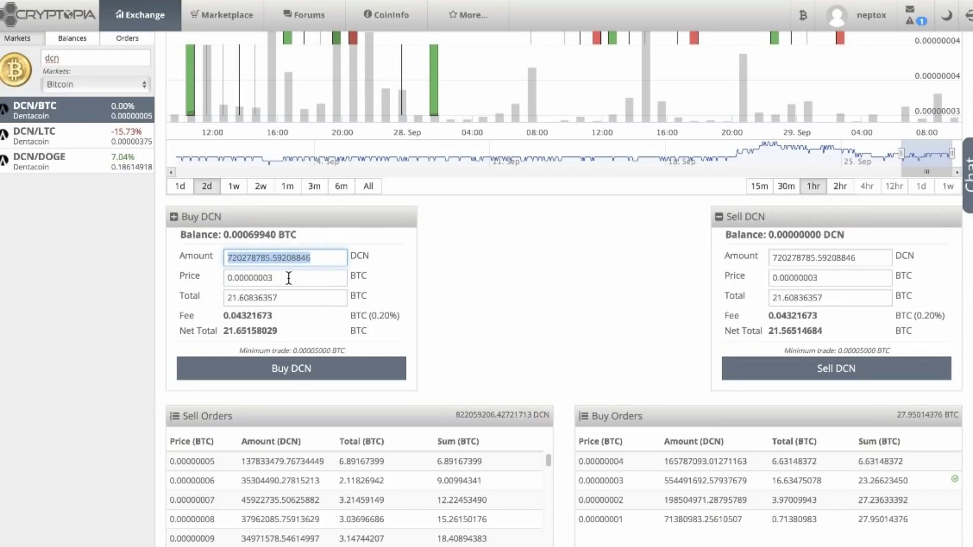
text(1000)
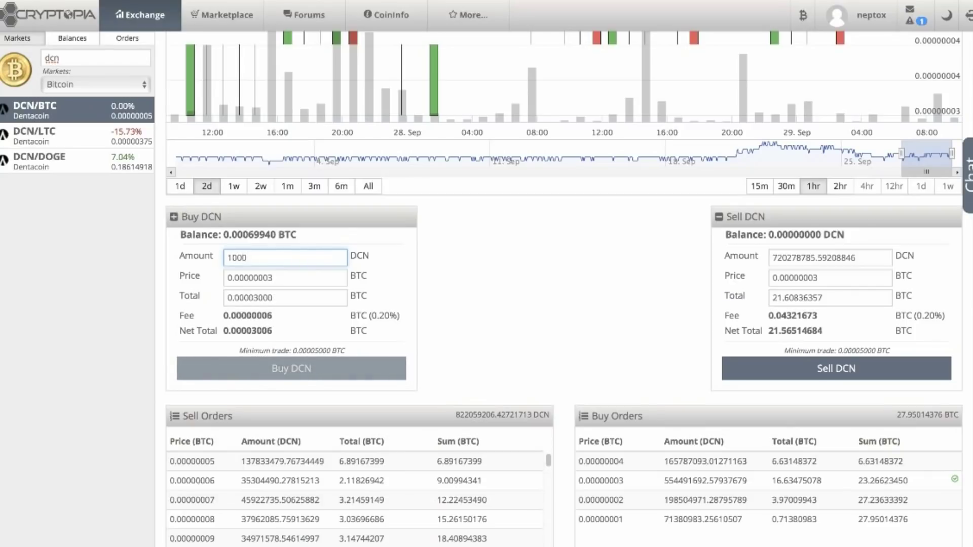
text(000)
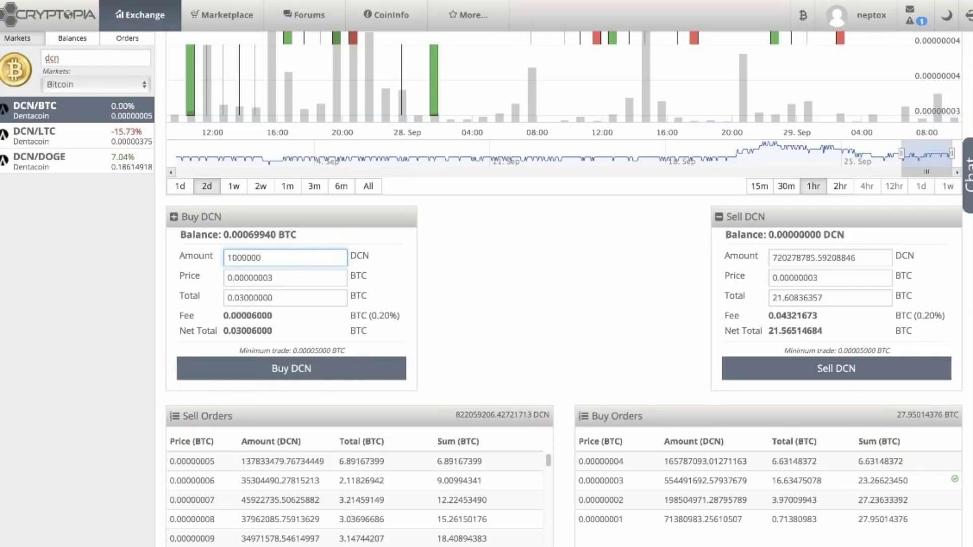
text(0)
drag(286, 277, 218, 277)
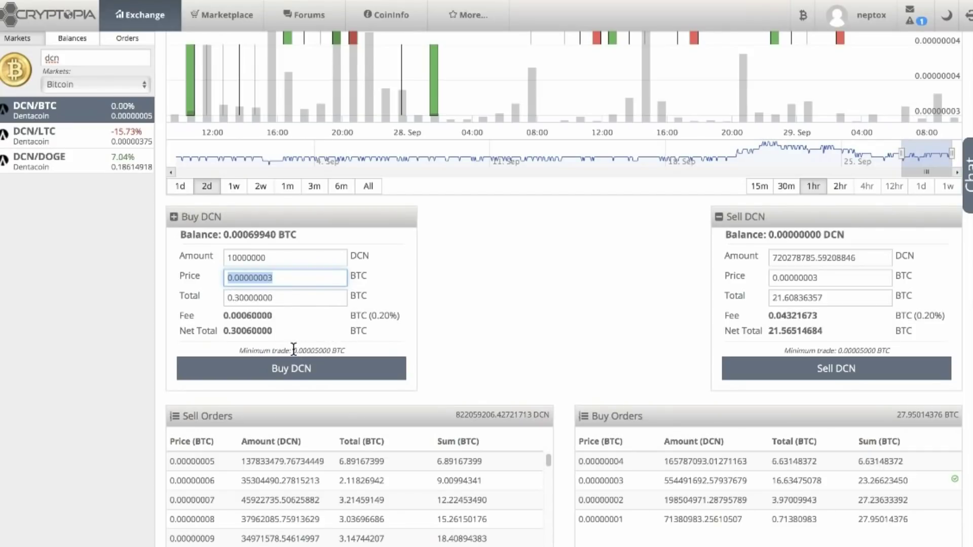
Step: Check the minimum trade figure and trim the Buy DCN amount down toward 10000
drag(294, 349, 319, 346)
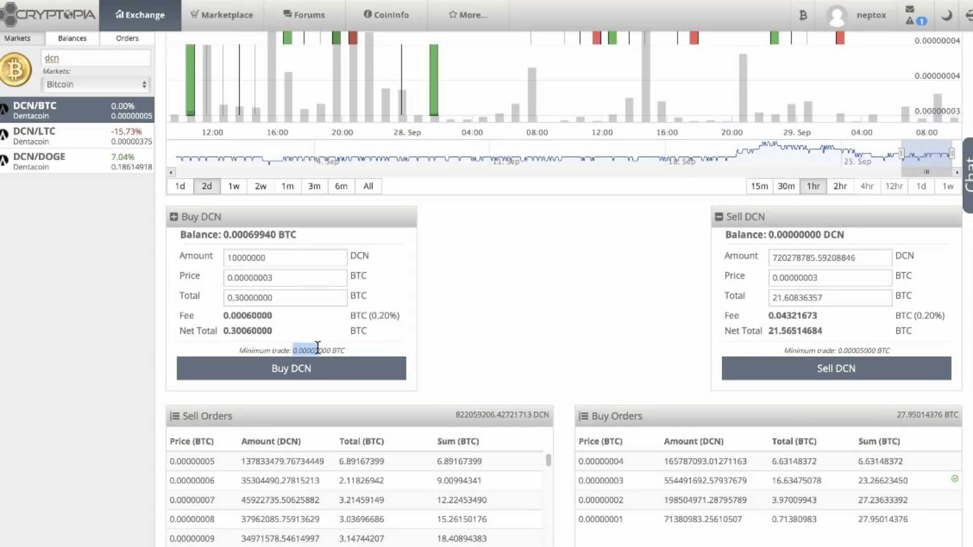
click(277, 259)
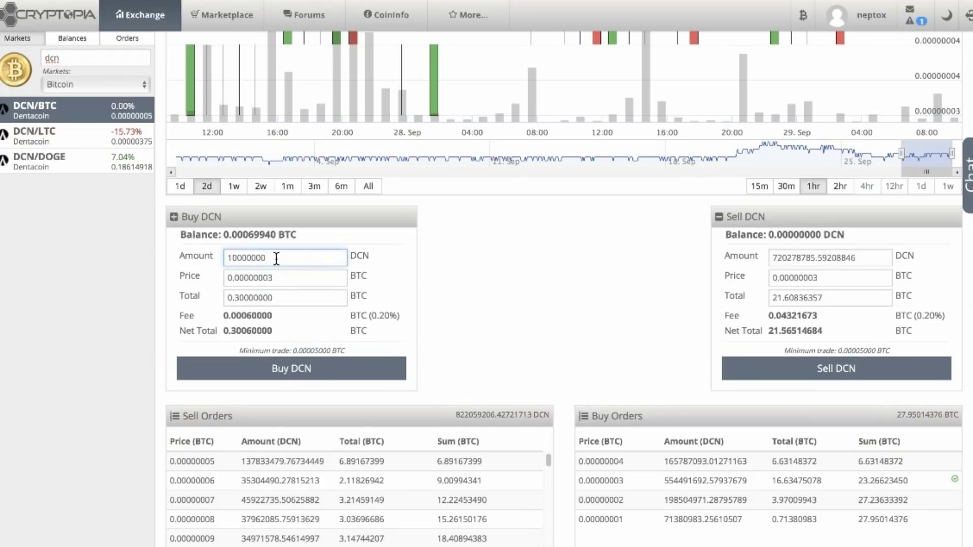
key(BackSpace)
key(BackSpace)
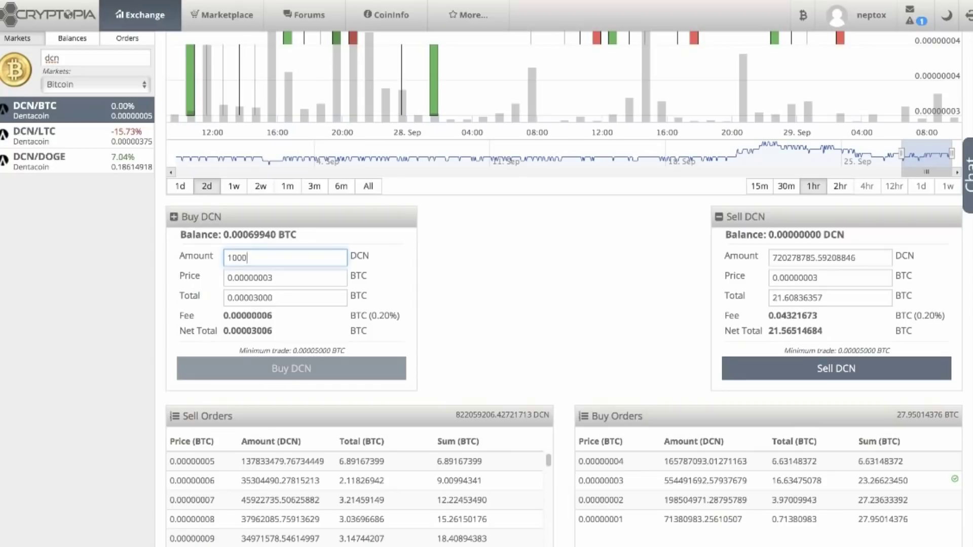
text(00)
key(BackSpace)
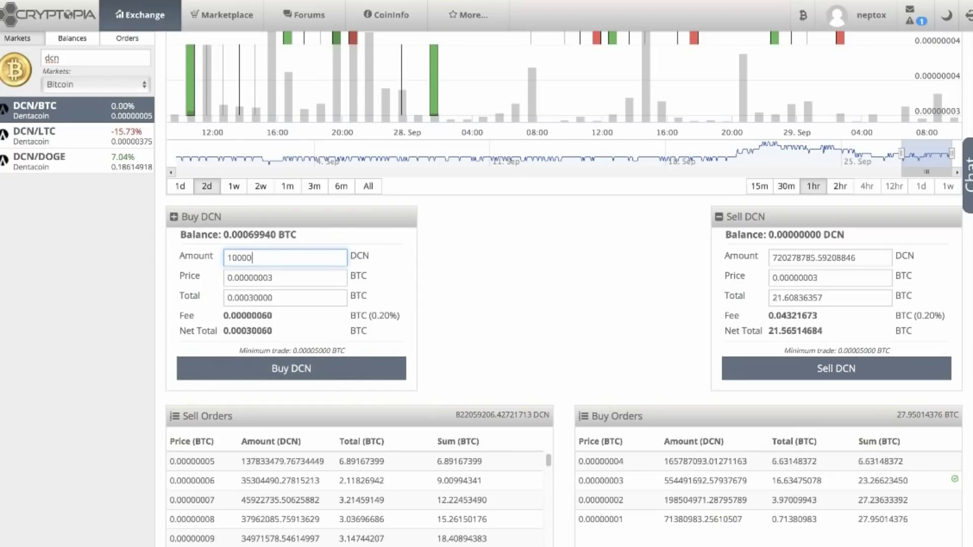
key(BackSpace)
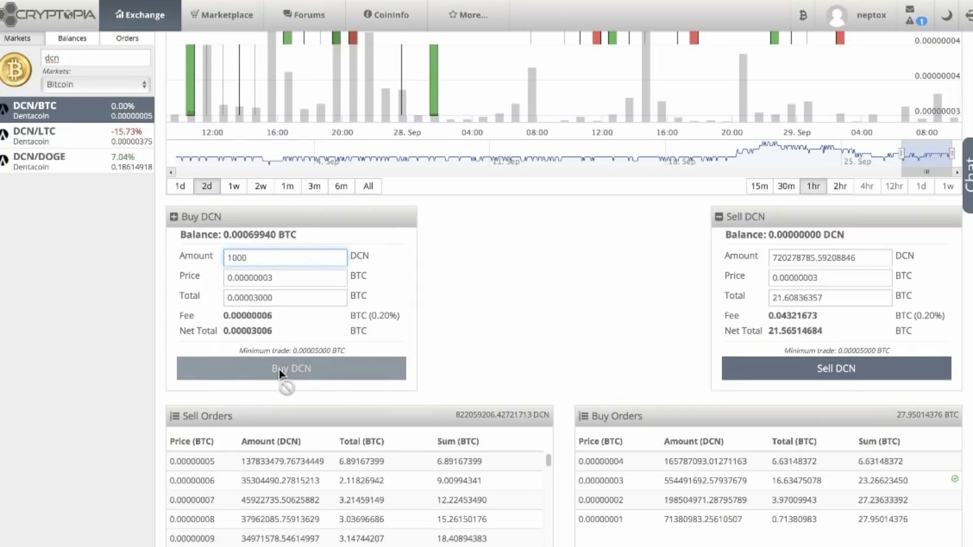
text(0)
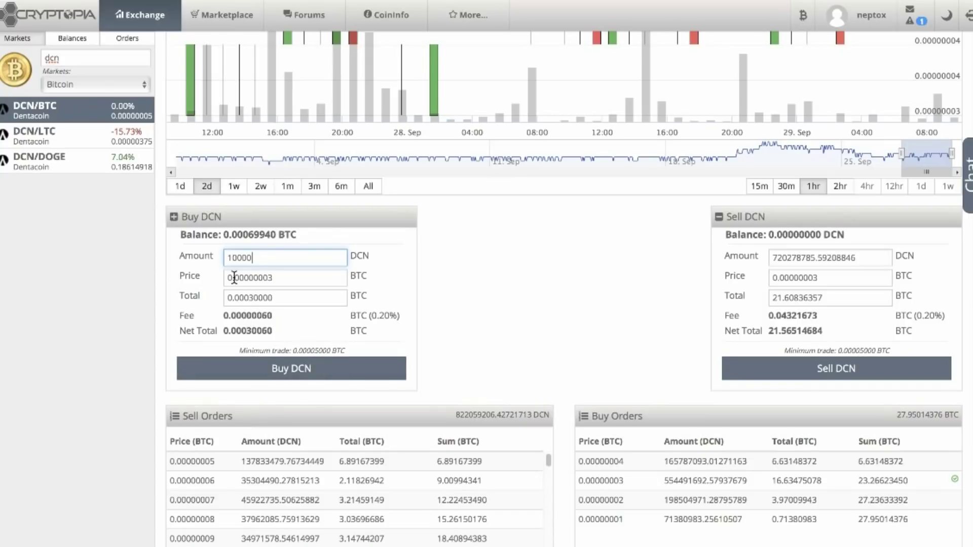
text(00)
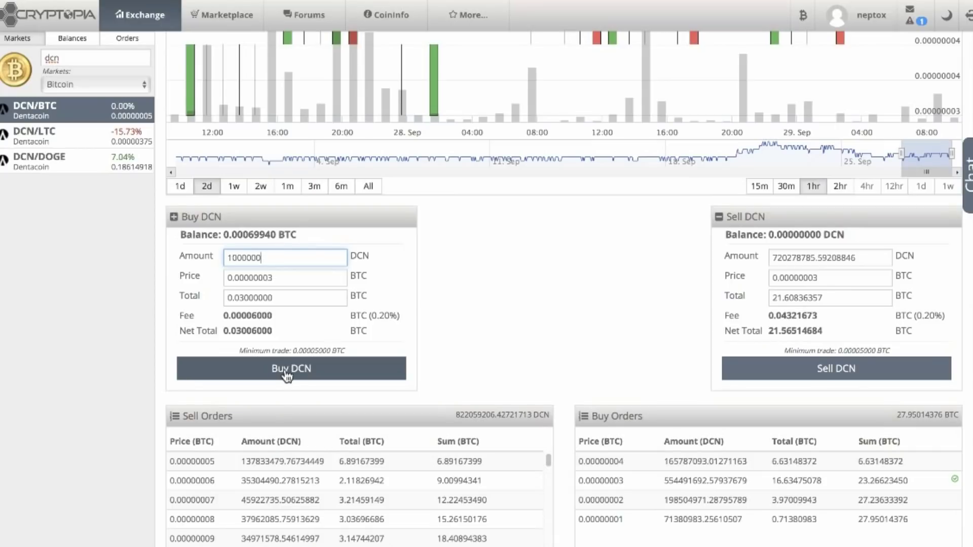
scroll(282, 384, down, 2)
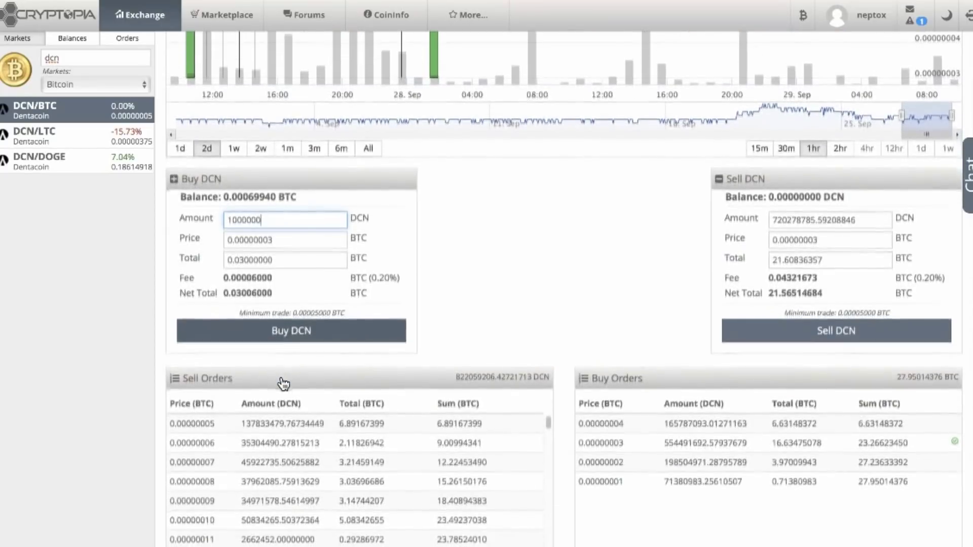
scroll(282, 384, down, 5)
scroll(280, 375, down, 5)
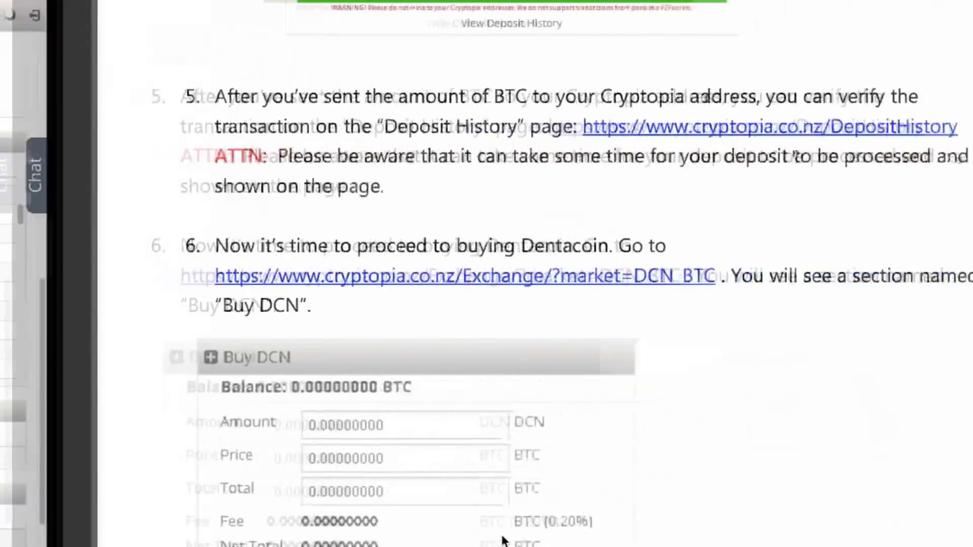
scroll(317, 351, down, 1)
scroll(318, 350, down, 5)
scroll(319, 359, down, 3)
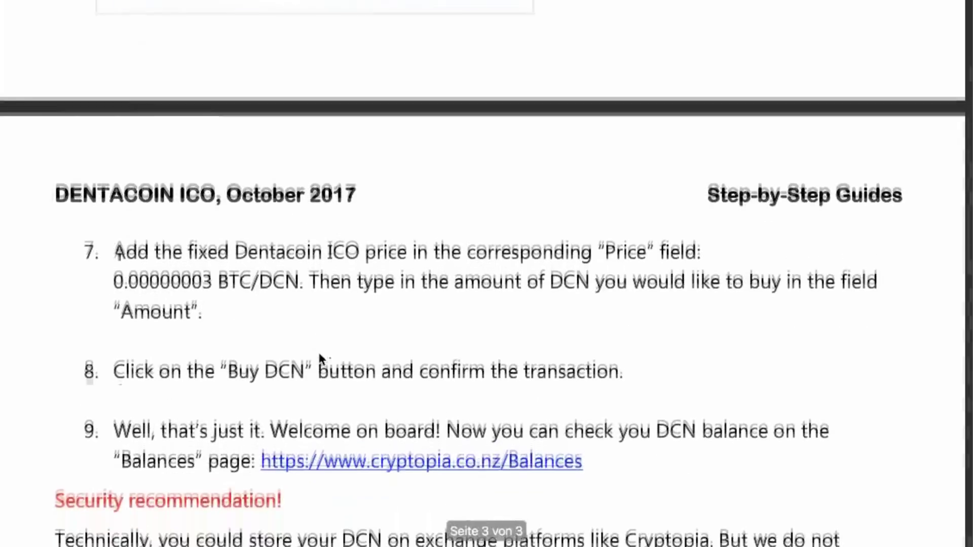
scroll(319, 359, down, 5)
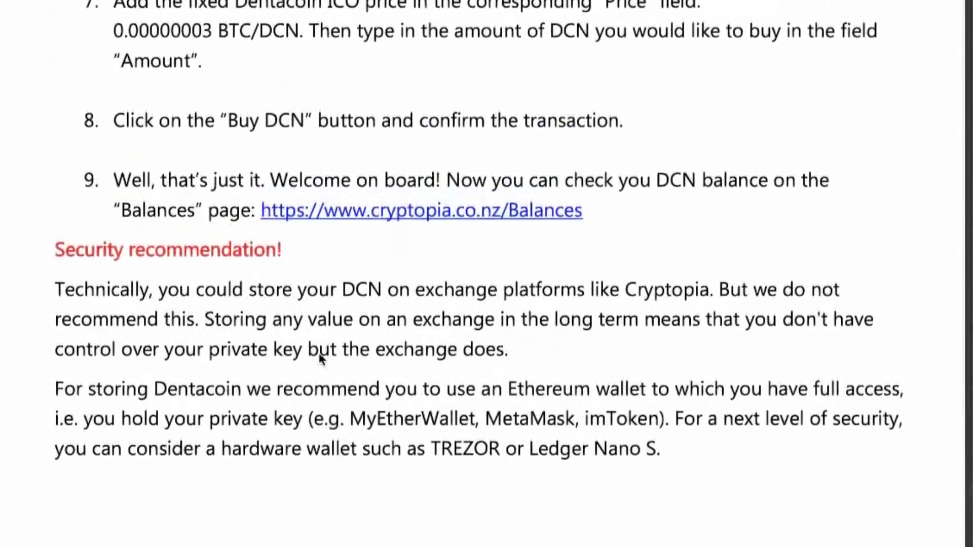